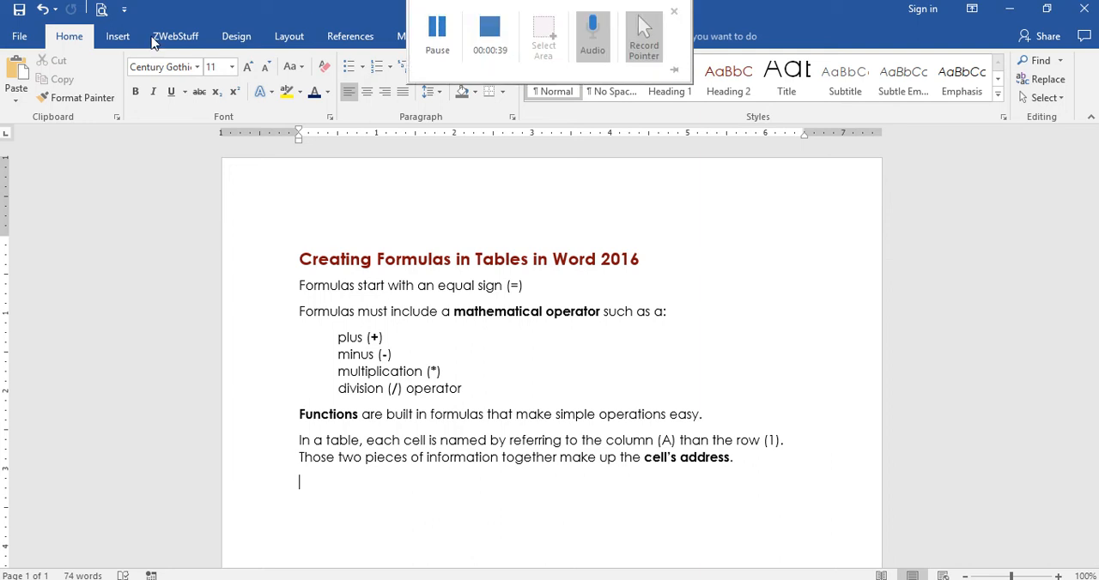
{"action": "left_click", "coordinate": [118, 39]}
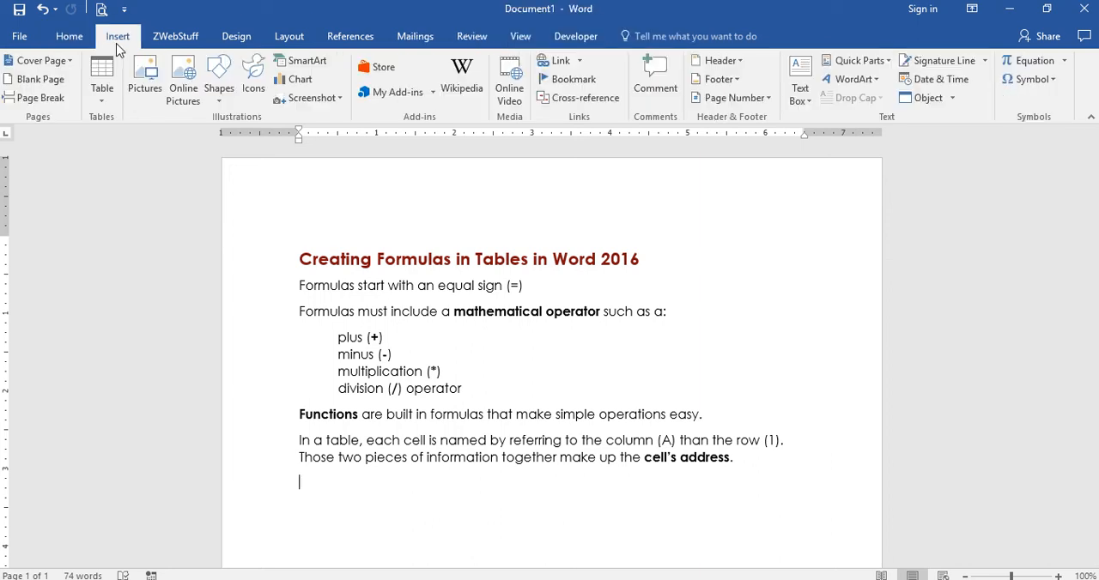
{"action": "left_click", "coordinate": [101, 101]}
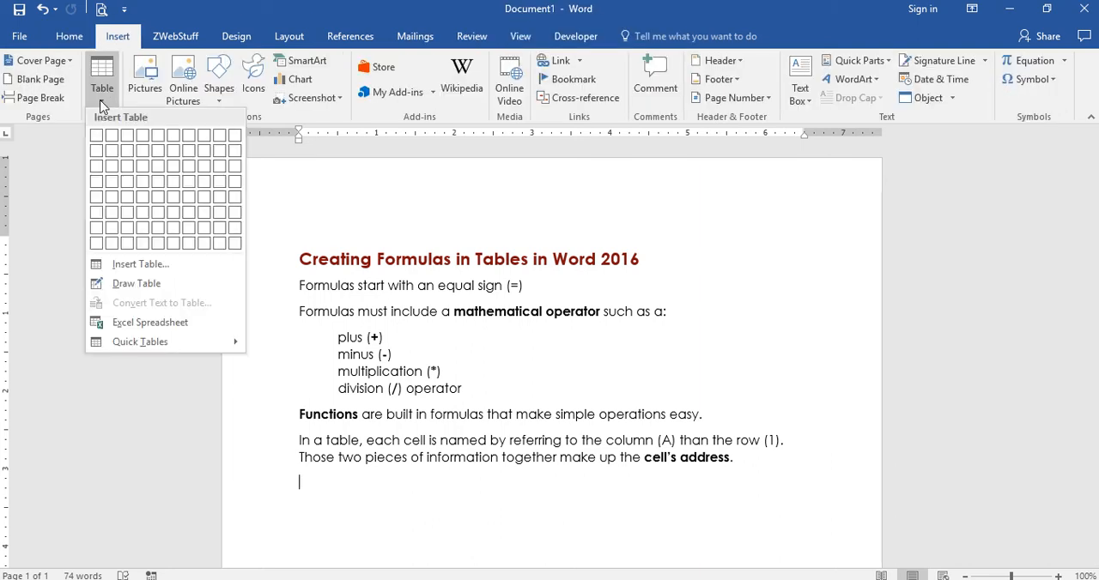
{"action": "left_click", "coordinate": [306, 487]}
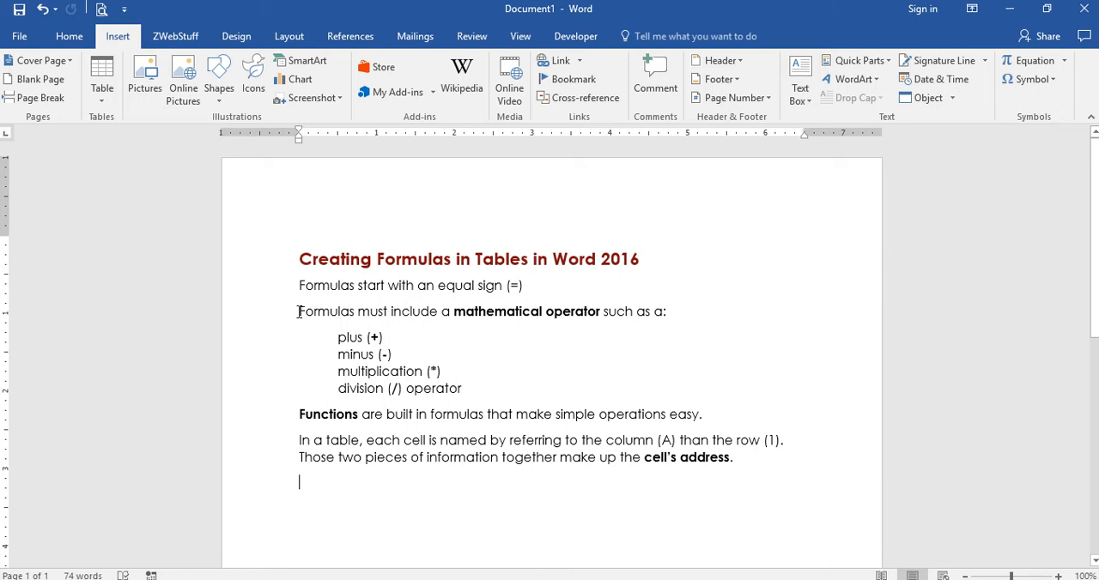
{"action": "left_click_drag", "start_coordinate": [300, 310], "coordinate": [585, 326]}
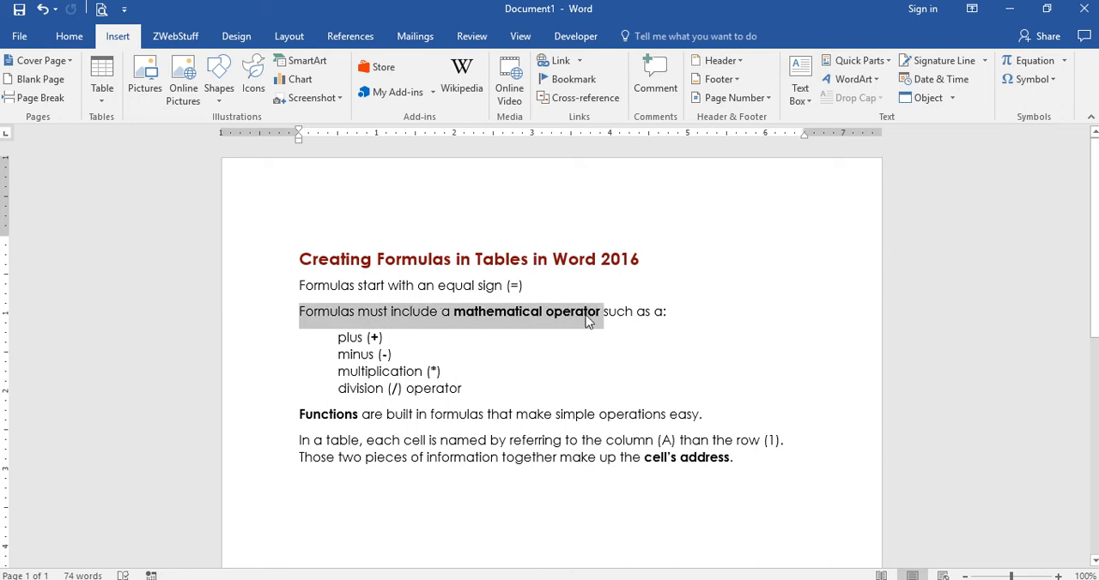
{"action": "left_click", "coordinate": [583, 326]}
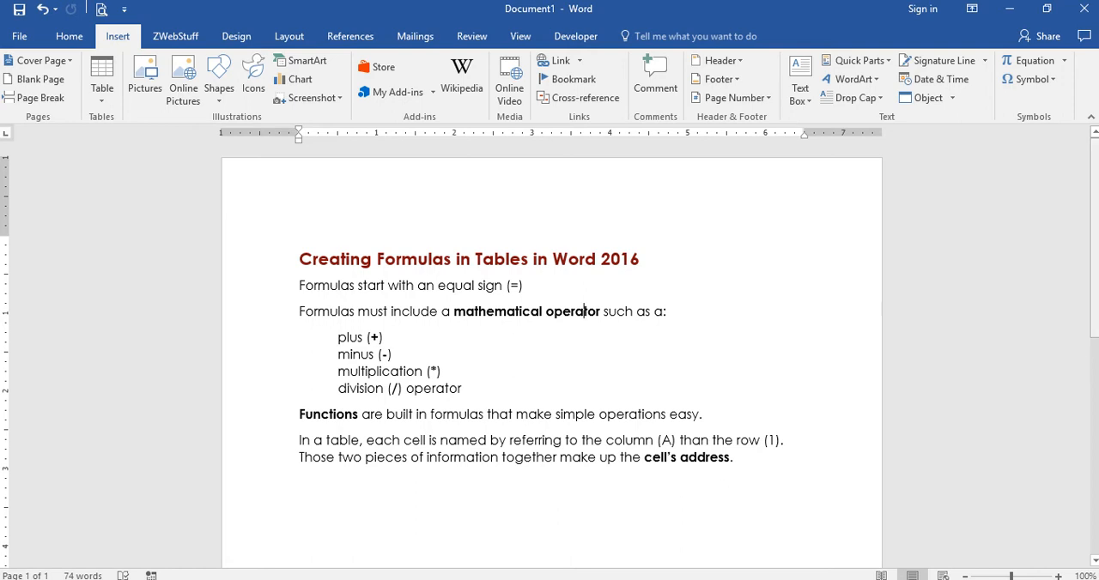
Paste the copied donations table on the empty line below the paragraph about the cell's address
{"action": "scroll", "coordinate": [328, 374], "scroll_direction": "down", "scroll_amount": 3}
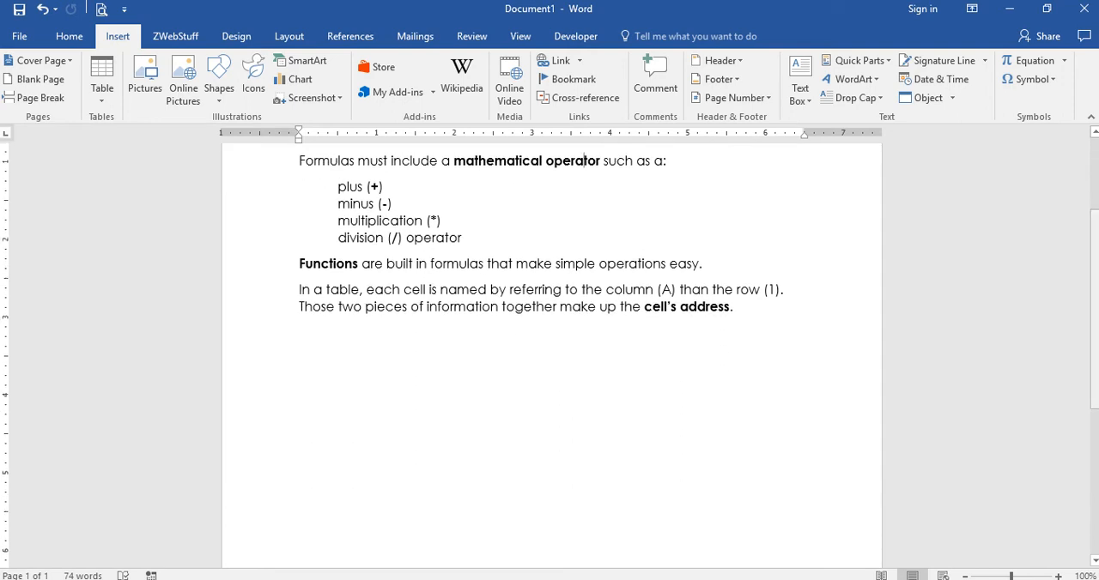
{"action": "left_click", "coordinate": [310, 346]}
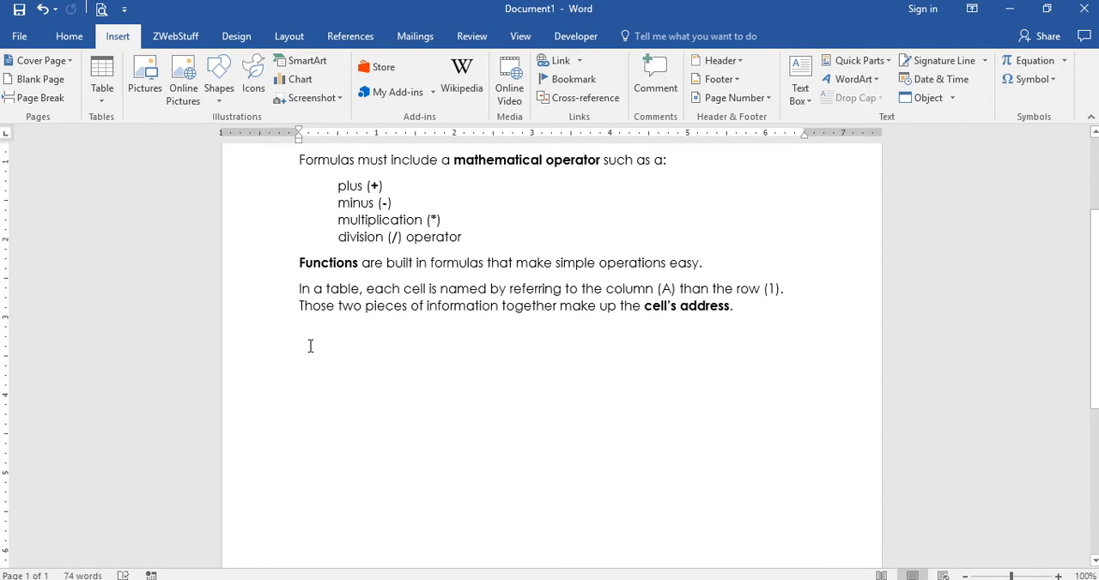
{"action": "type", "text": "Quarterly Need\tDonations Already Received\tDonations Still Needed Writing Tools\t-127\t200\t Paper and Ink\t-658\t300\t Lunches\t-9614\t8050\t First Aid Supplies\t-317\t150\t TOTALS"}
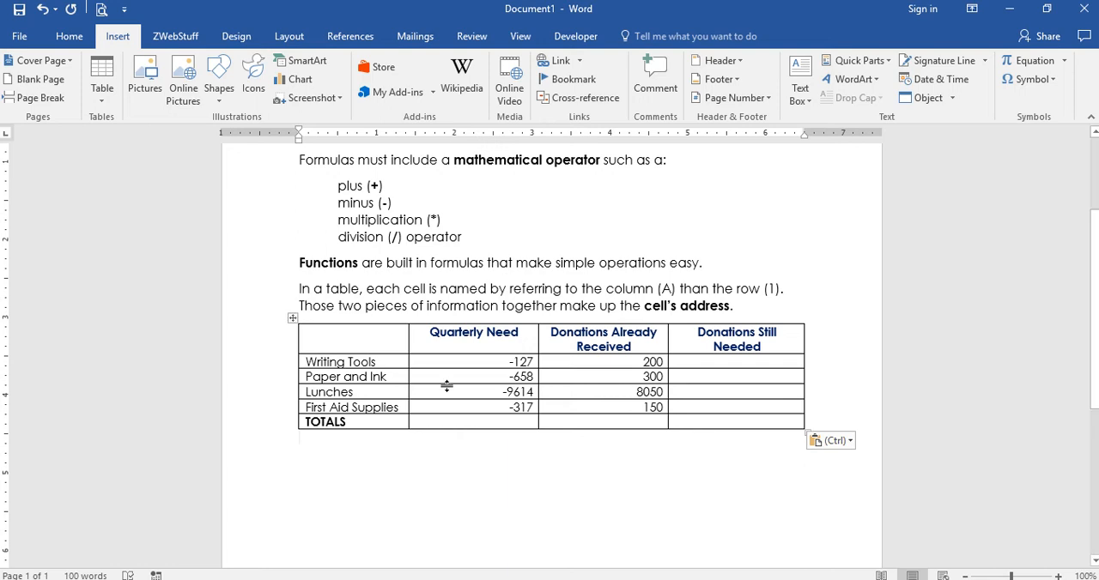
{"action": "left_click", "coordinate": [510, 362]}
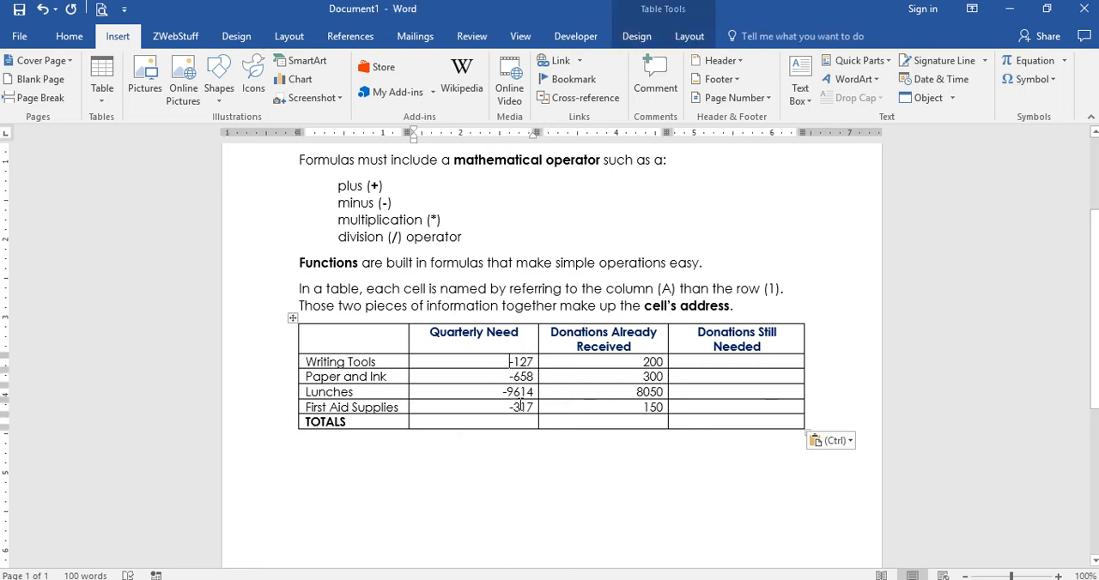
{"action": "left_click", "coordinate": [535, 362]}
{"action": "left_click", "coordinate": [536, 376]}
{"action": "left_click", "coordinate": [641, 363]}
Insert the formula =B2+C2 in the Donations Still Needed cell of the Writing Tools row
{"action": "left_click", "coordinate": [755, 364]}
{"action": "mouse_move", "coordinate": [644, 7]}
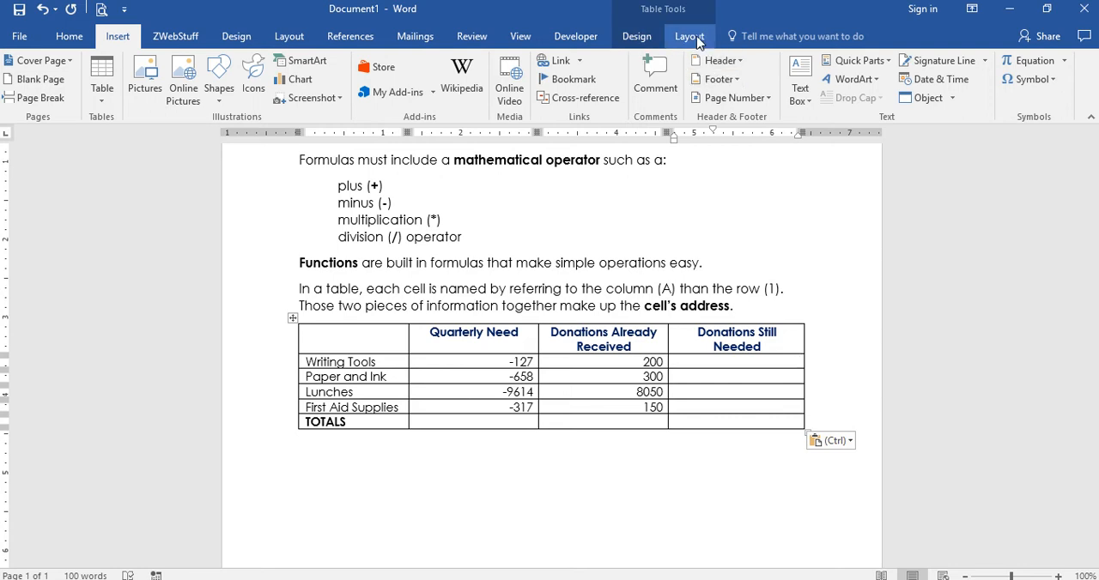
{"action": "left_click", "coordinate": [699, 41]}
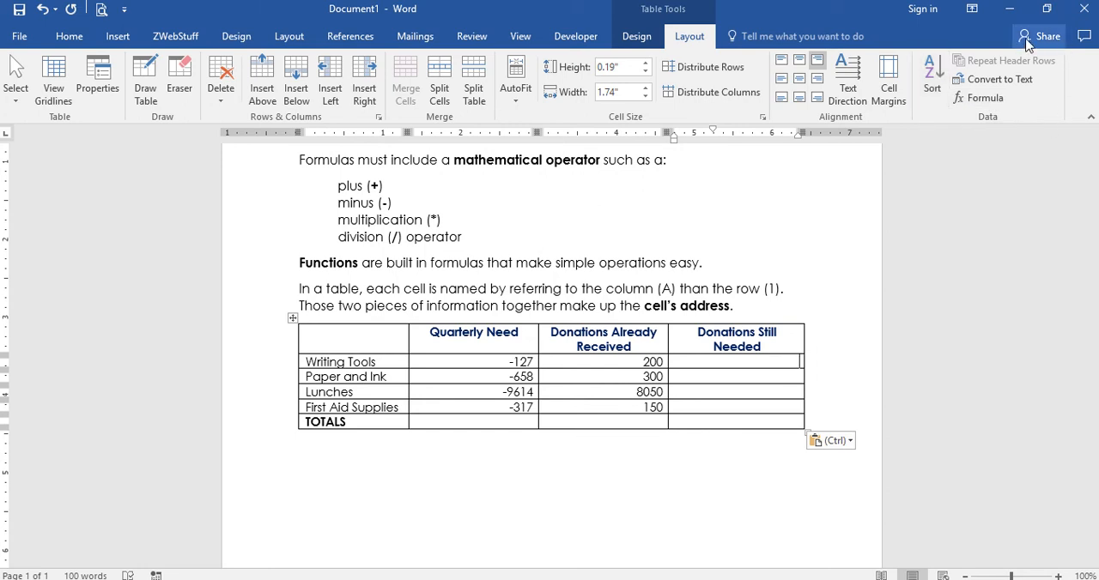
{"action": "left_click", "coordinate": [995, 101]}
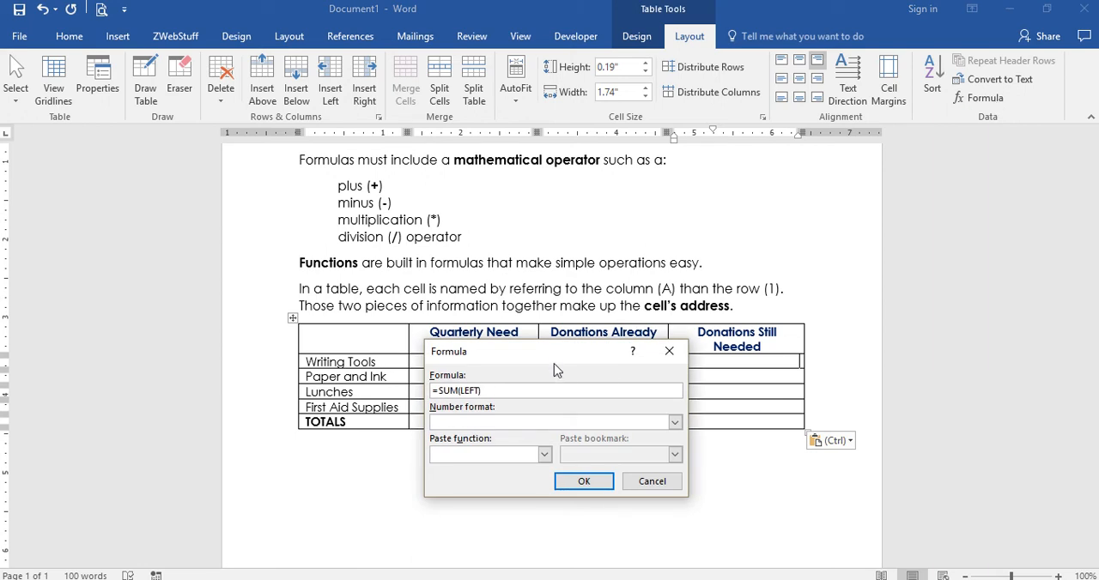
{"action": "left_click_drag", "start_coordinate": [554, 363], "coordinate": [650, 174]}
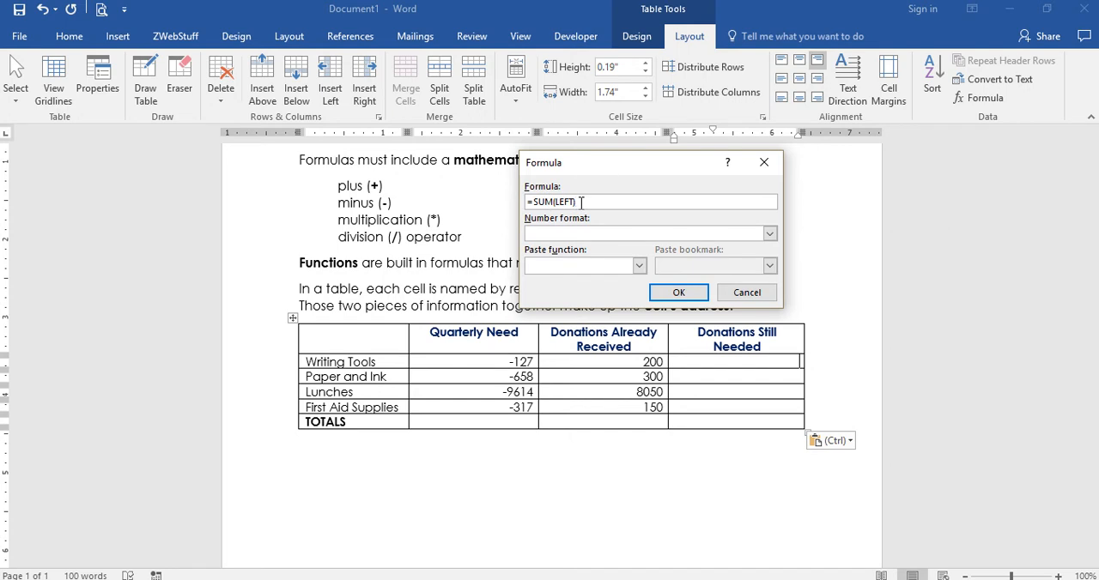
{"action": "left_click_drag", "start_coordinate": [581, 202], "coordinate": [532, 202]}
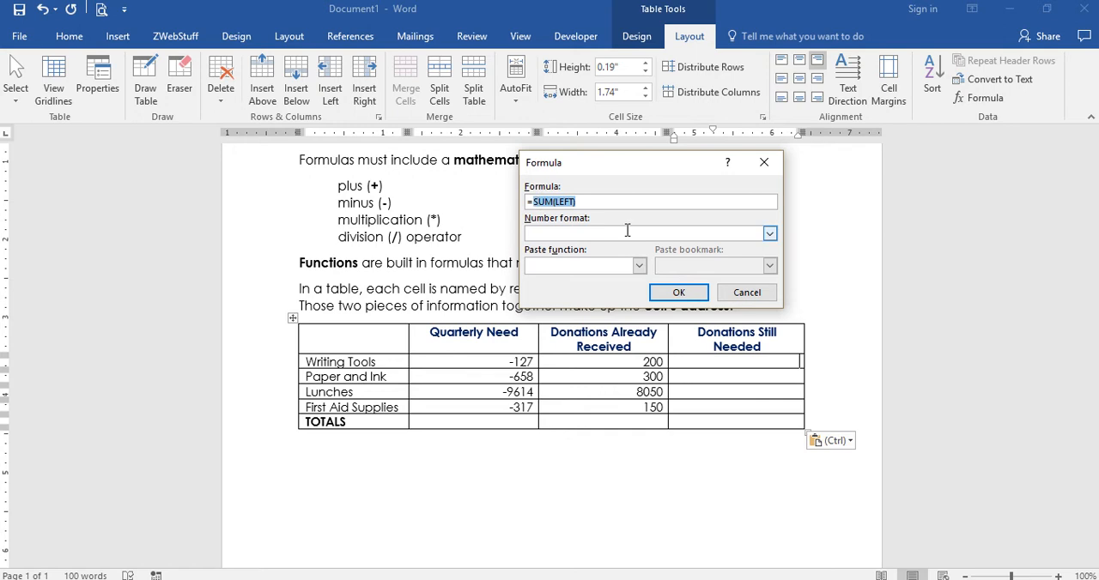
{"action": "key", "text": "BackSpace"}
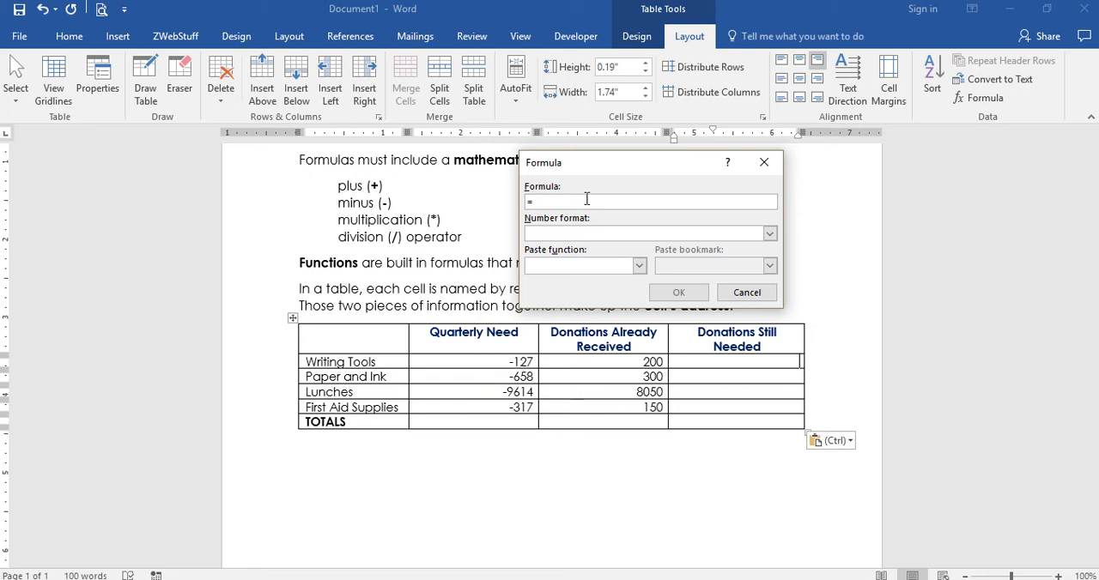
{"action": "type", "text": "B2+C2"}
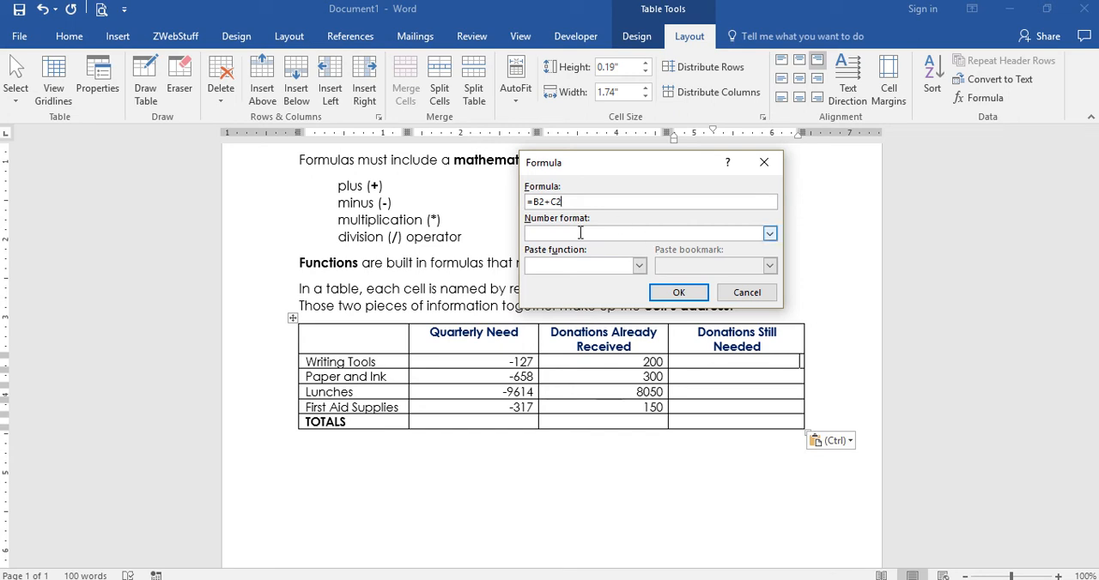
{"action": "left_click", "coordinate": [679, 293]}
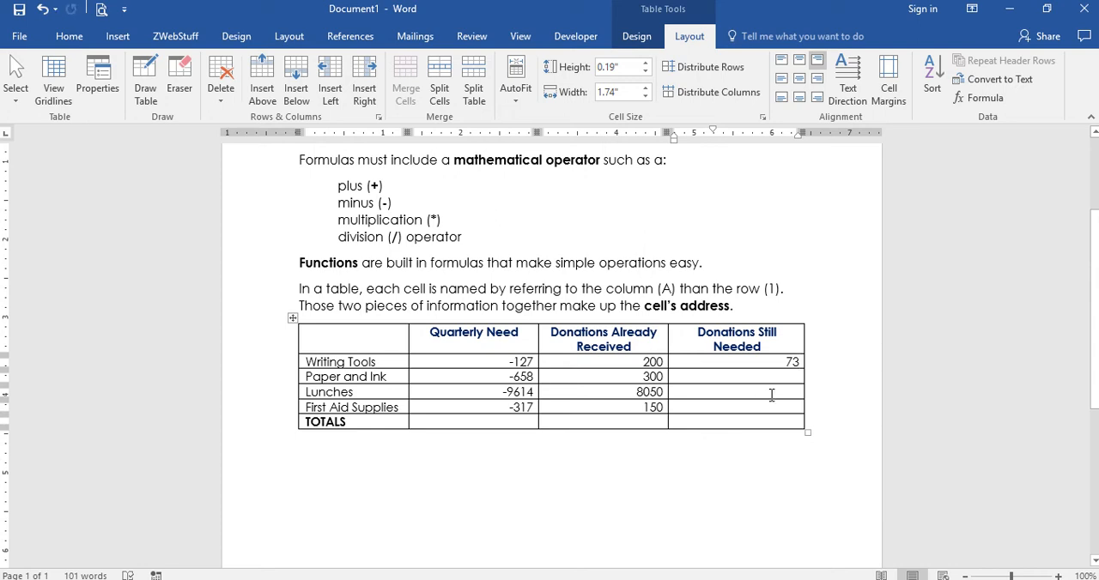
Replace the Writing Tools row's Donations Still Needed result with the formula =SUM(LEFT) in the number format $#,##0.00;($#,##0.00)
{"action": "key", "text": "shift+Home"}
{"action": "key", "text": "BackSpace"}
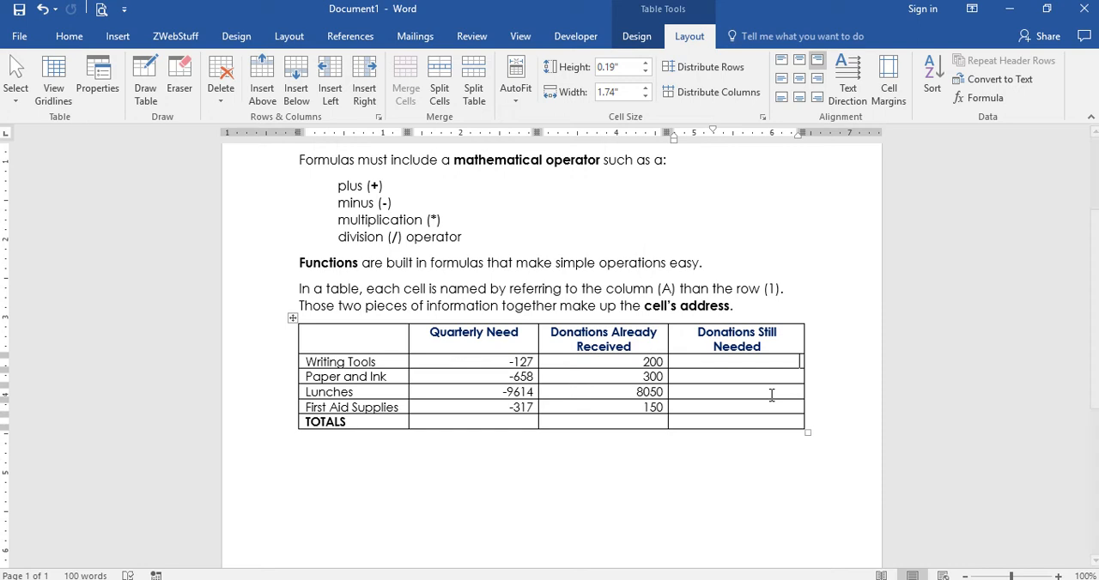
{"action": "left_click", "coordinate": [984, 97]}
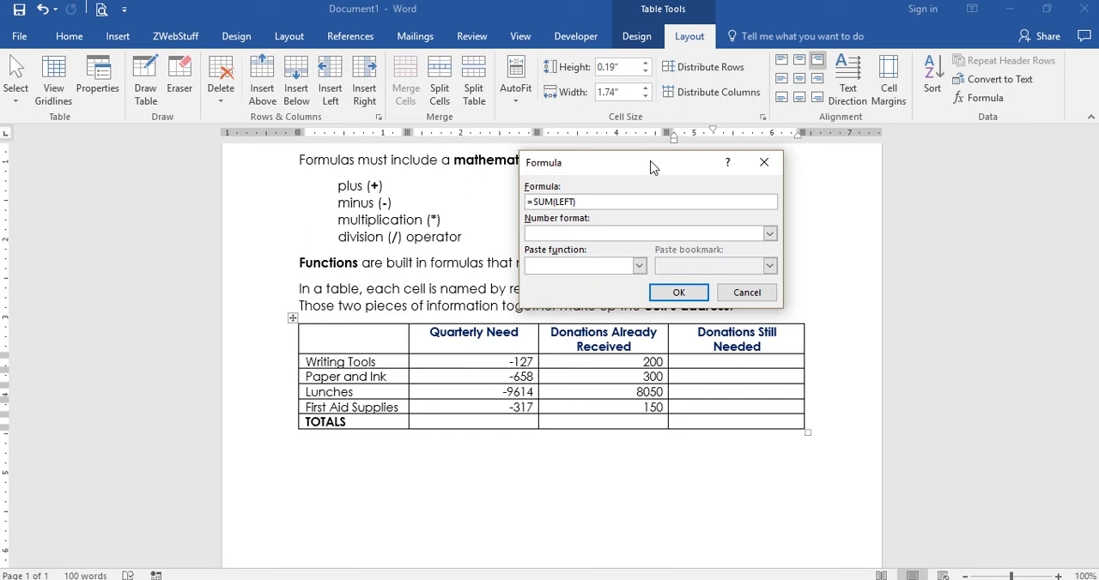
{"action": "left_click_drag", "start_coordinate": [651, 167], "coordinate": [563, 150]}
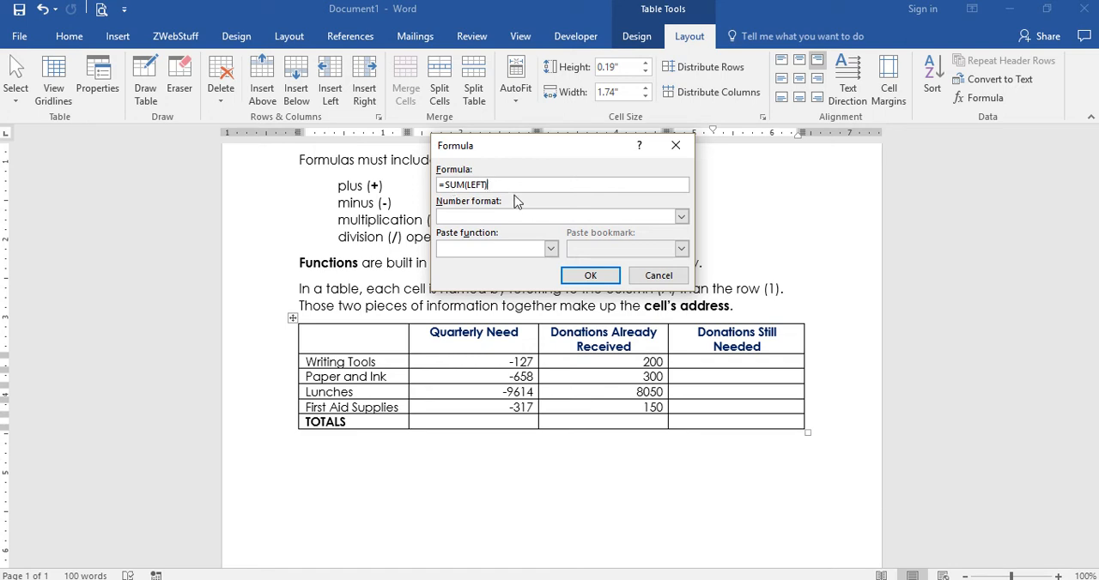
{"action": "left_click", "coordinate": [682, 218]}
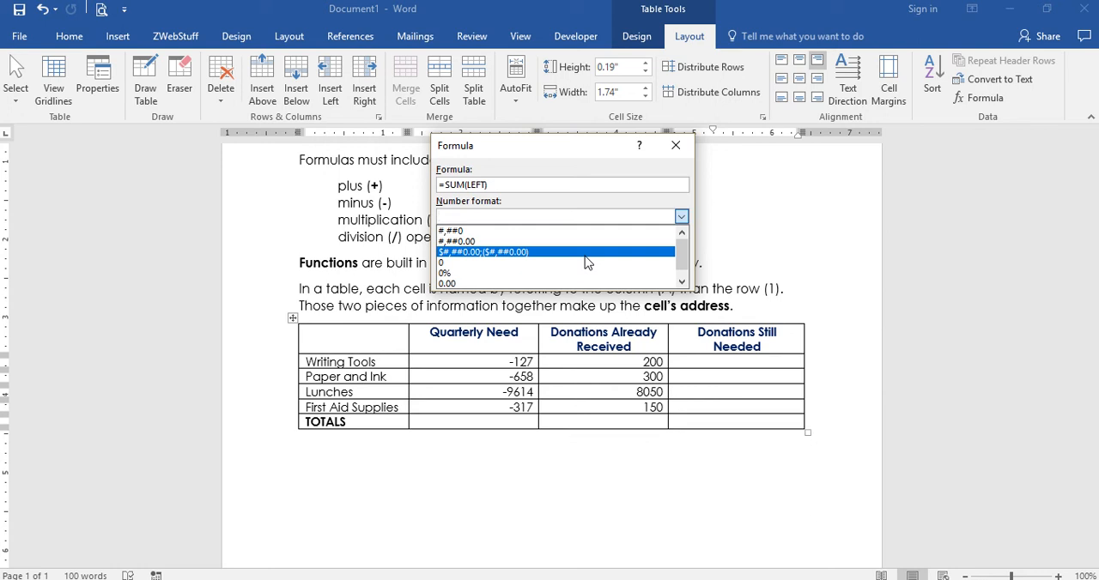
{"action": "left_click", "coordinate": [443, 254]}
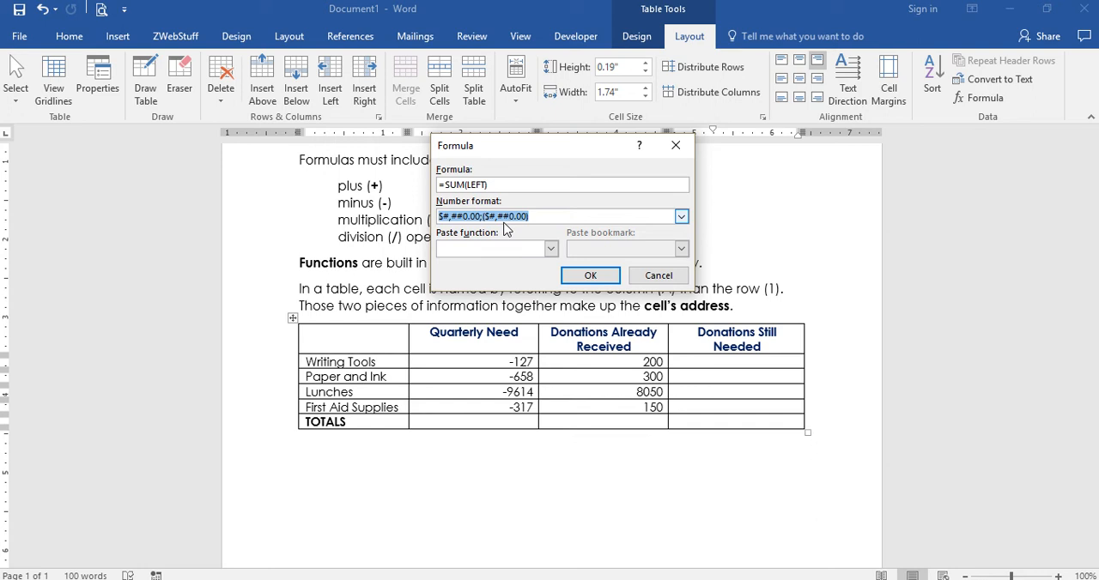
{"action": "left_click", "coordinate": [606, 280]}
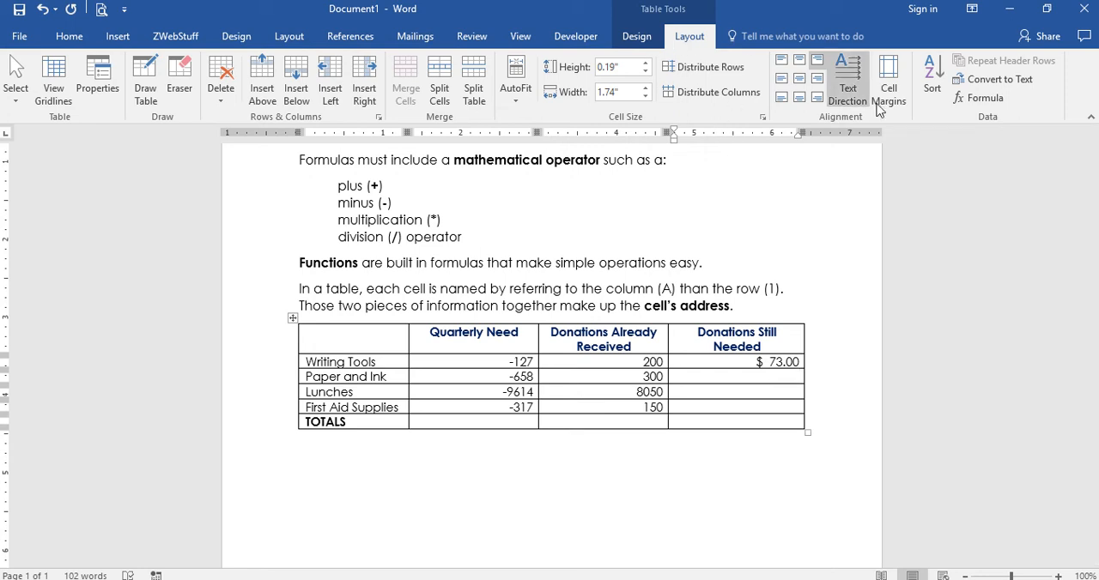
Insert =SUM(LEFT) with the $#,##0.00;($#,##0.00) number format in the Paper and Ink row's Donations Still Needed cell
{"action": "left_click", "coordinate": [1001, 105]}
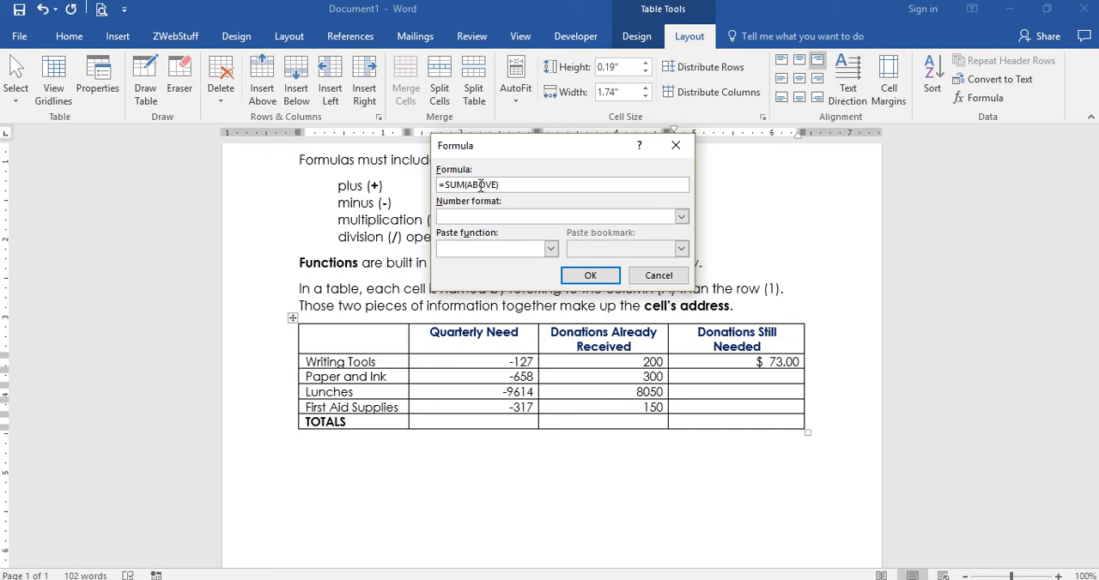
{"action": "left_click_drag", "start_coordinate": [468, 185], "coordinate": [498, 184]}
{"action": "type", "text": "LEFT"}
{"action": "left_click", "coordinate": [681, 217]}
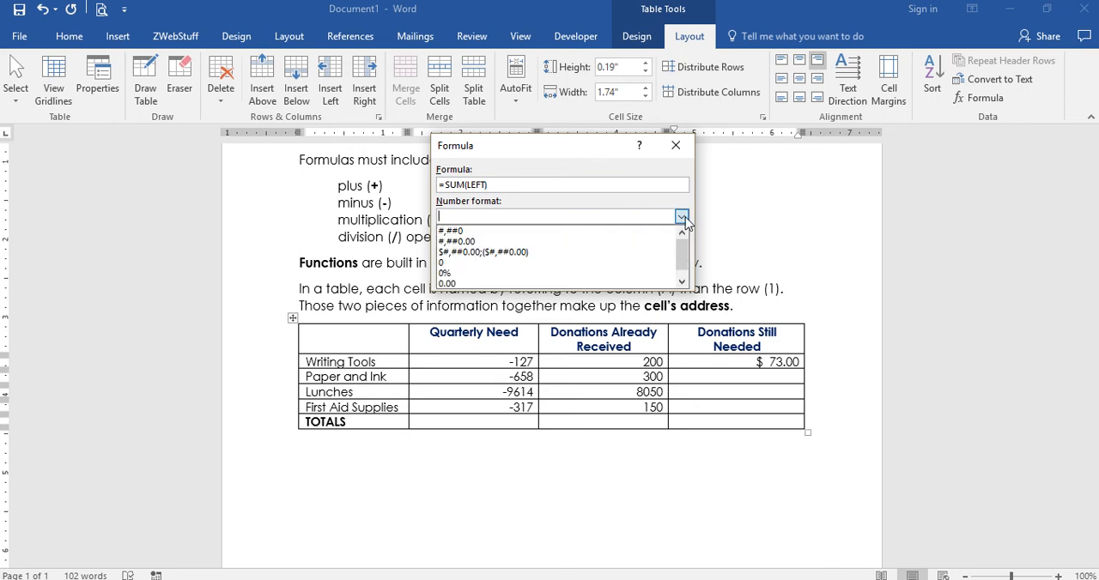
{"action": "left_click", "coordinate": [505, 252]}
{"action": "left_click", "coordinate": [583, 274]}
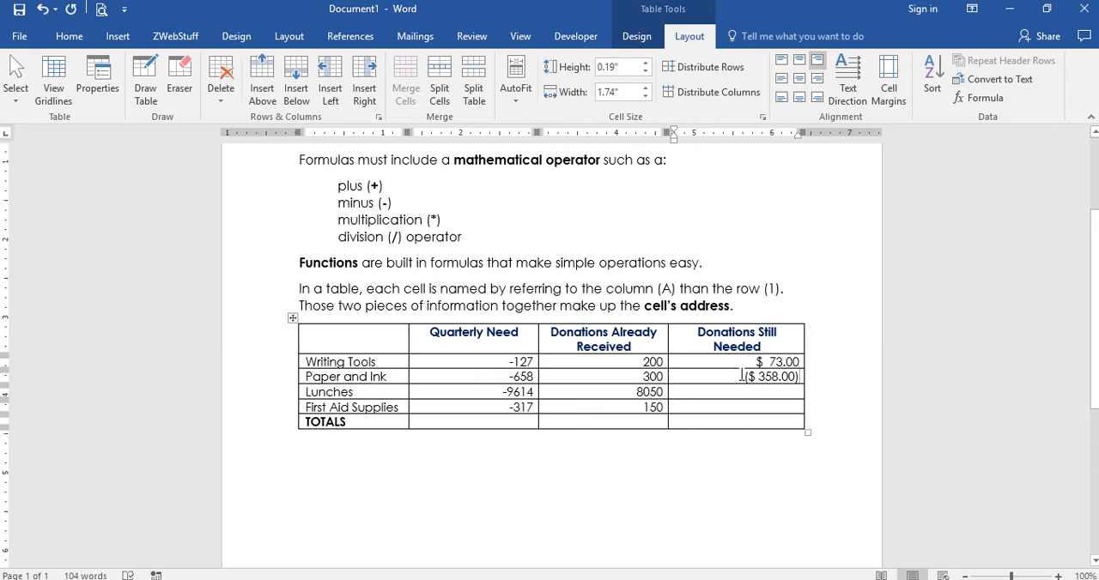
Insert =SUM(LEFT) with the $#,##0.00;($#,##0.00) number format in the Lunches row's Donations Still Needed cell
{"action": "left_click", "coordinate": [780, 391]}
{"action": "left_click", "coordinate": [985, 101]}
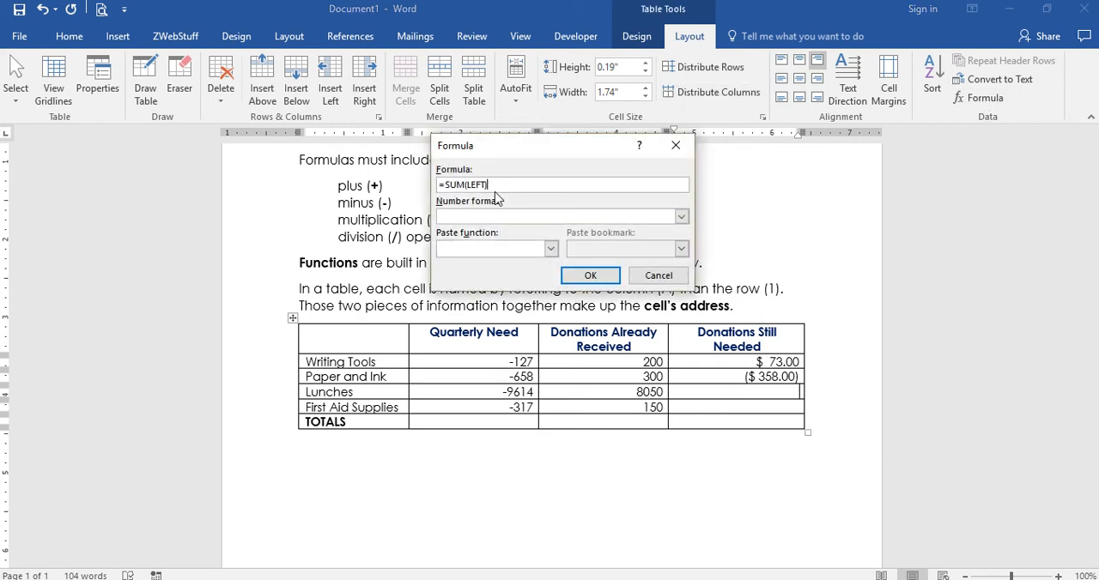
{"action": "key", "text": "BackSpace"}
{"action": "left_click", "coordinate": [680, 218]}
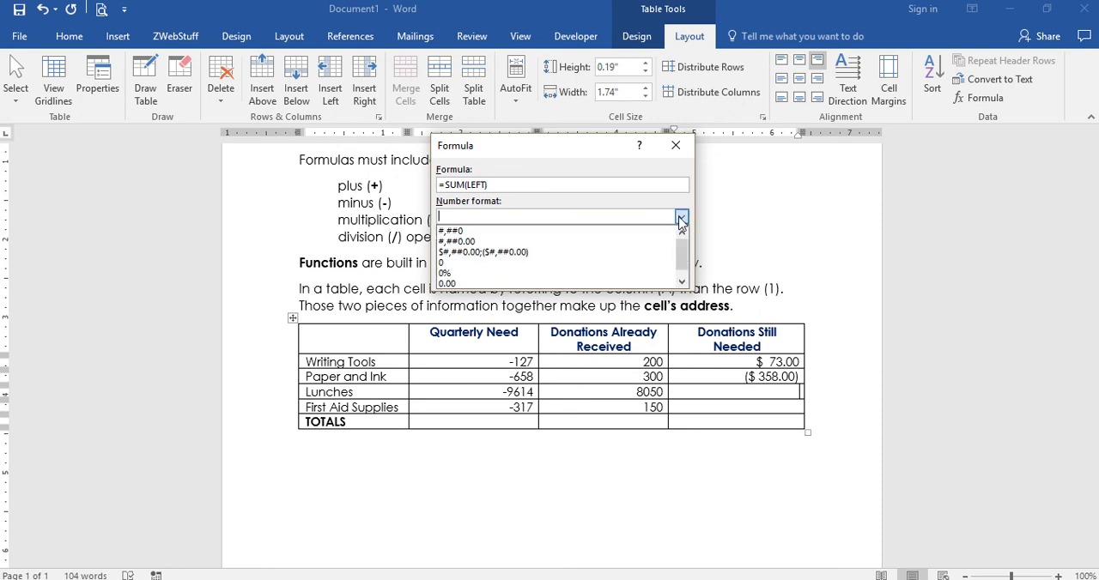
{"action": "left_click", "coordinate": [575, 255]}
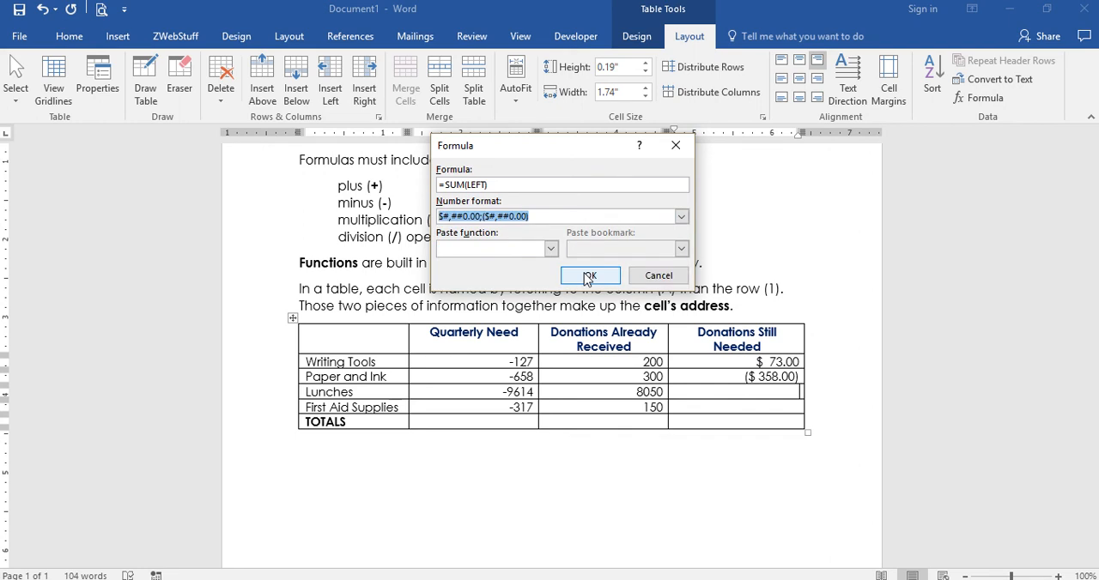
{"action": "left_click", "coordinate": [589, 271]}
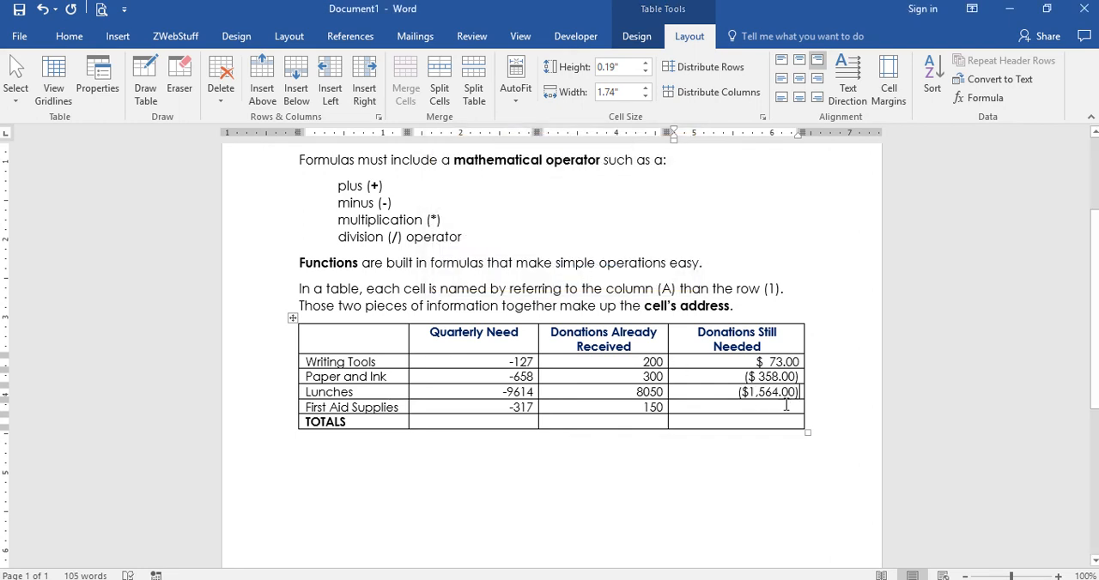
Insert =SUM(LEFT) with the $#,##0.00;($#,##0.00) number format in the First Aid Supplies row's Donations Still Needed cell
{"action": "left_click", "coordinate": [981, 98]}
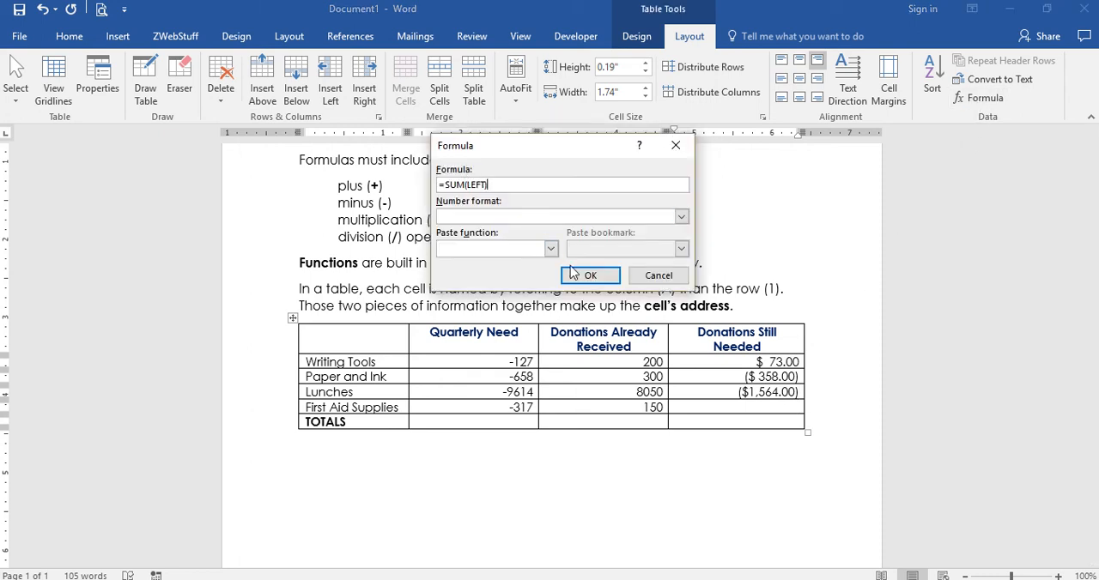
{"action": "left_click", "coordinate": [680, 216]}
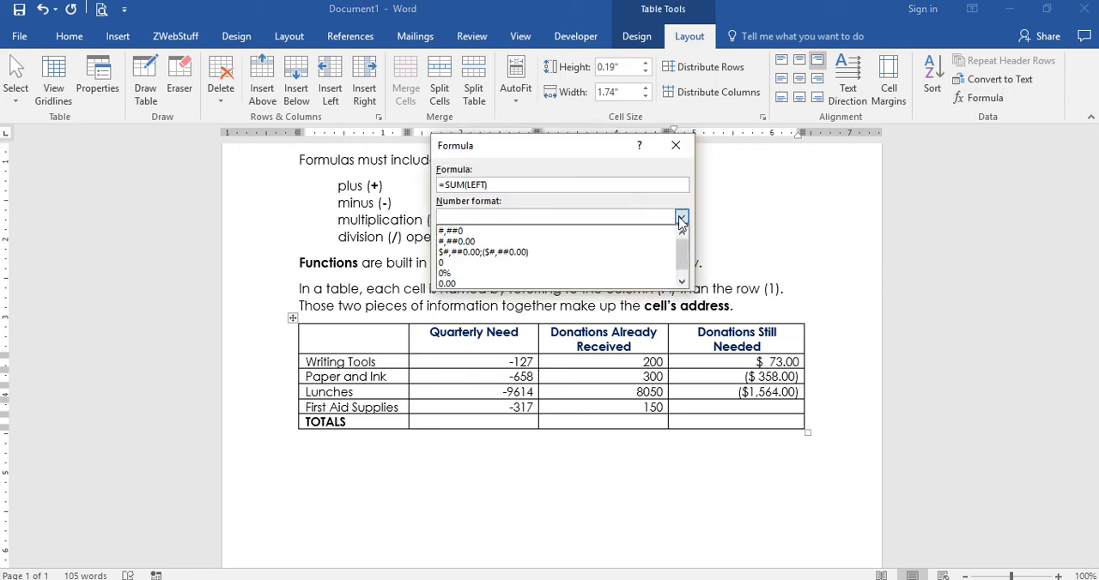
{"action": "left_click", "coordinate": [605, 253]}
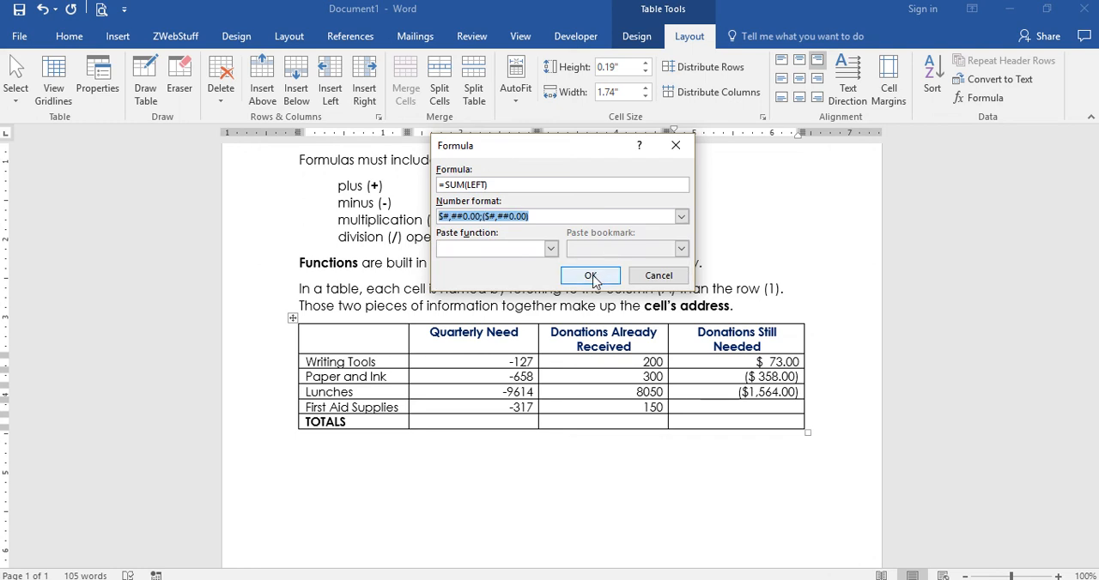
{"action": "left_click", "coordinate": [594, 275]}
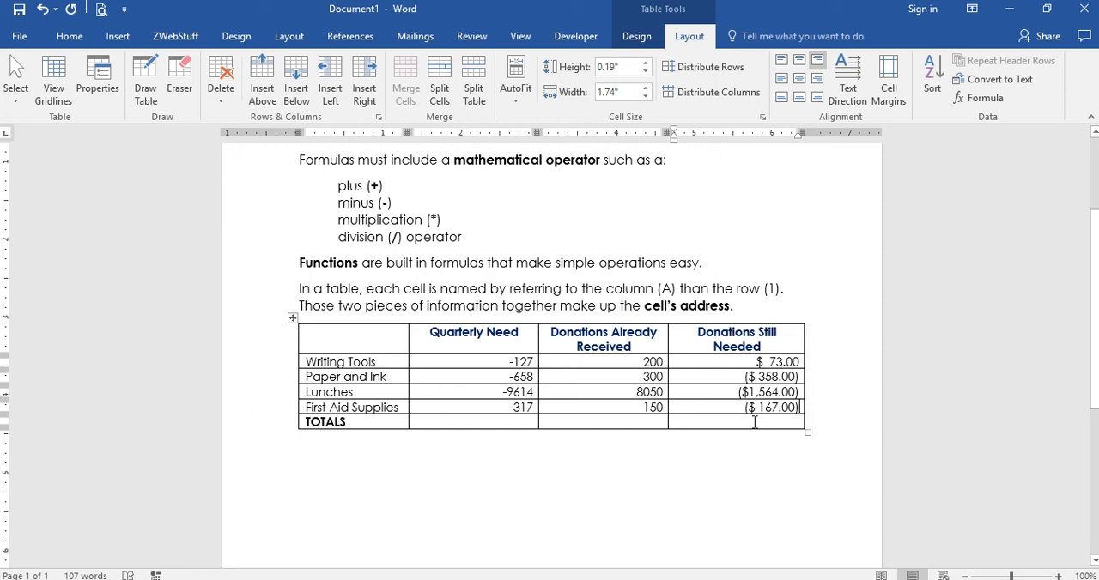
Insert the formula =SUM(ABOVE) in the TOTALS row's Donations Still Needed cell
{"action": "left_click", "coordinate": [755, 423]}
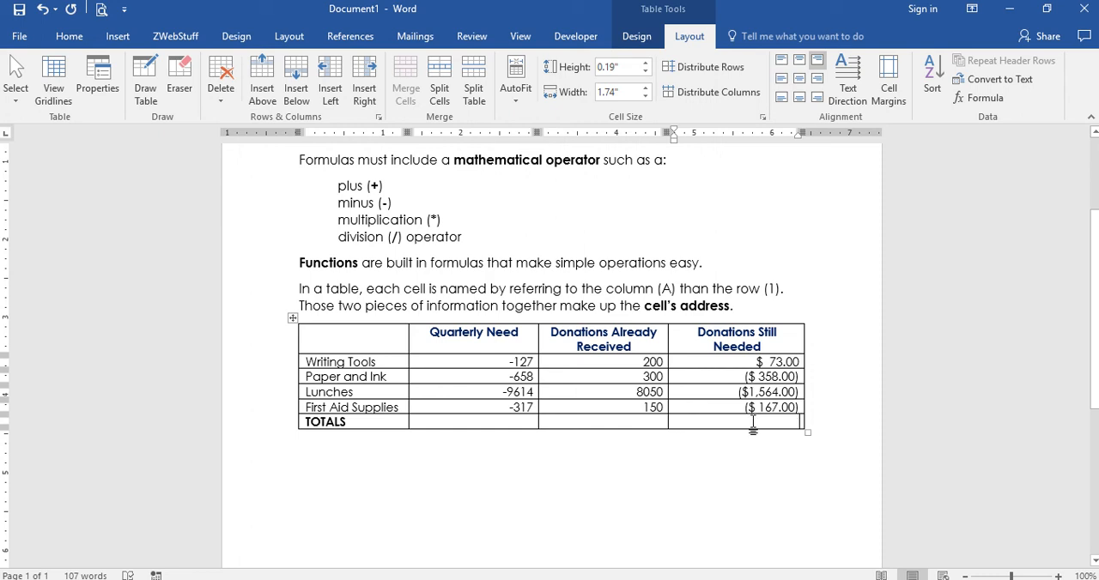
{"action": "left_click", "coordinate": [981, 97]}
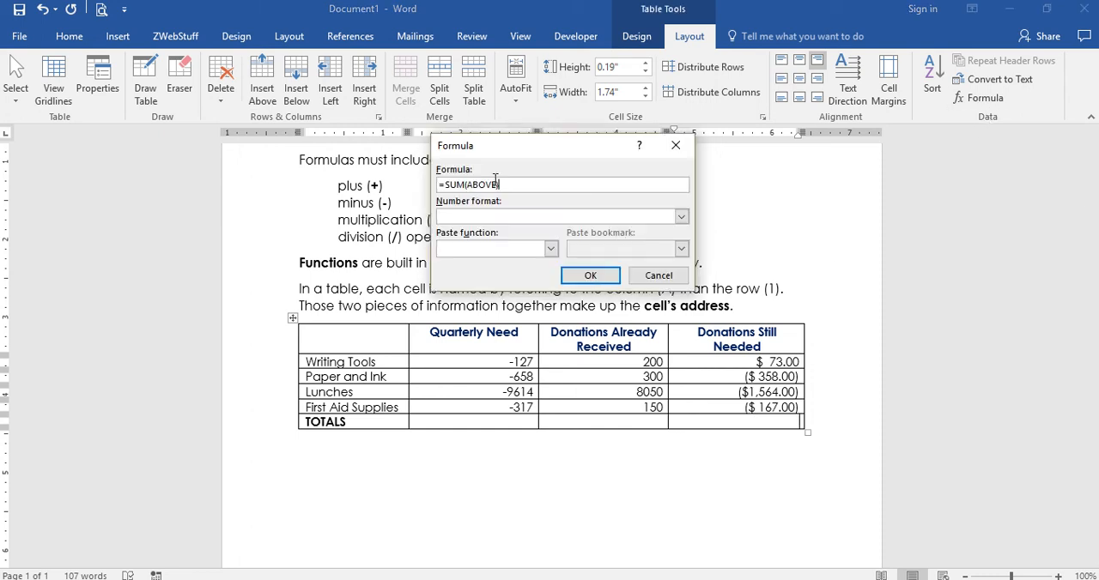
{"action": "left_click", "coordinate": [568, 278]}
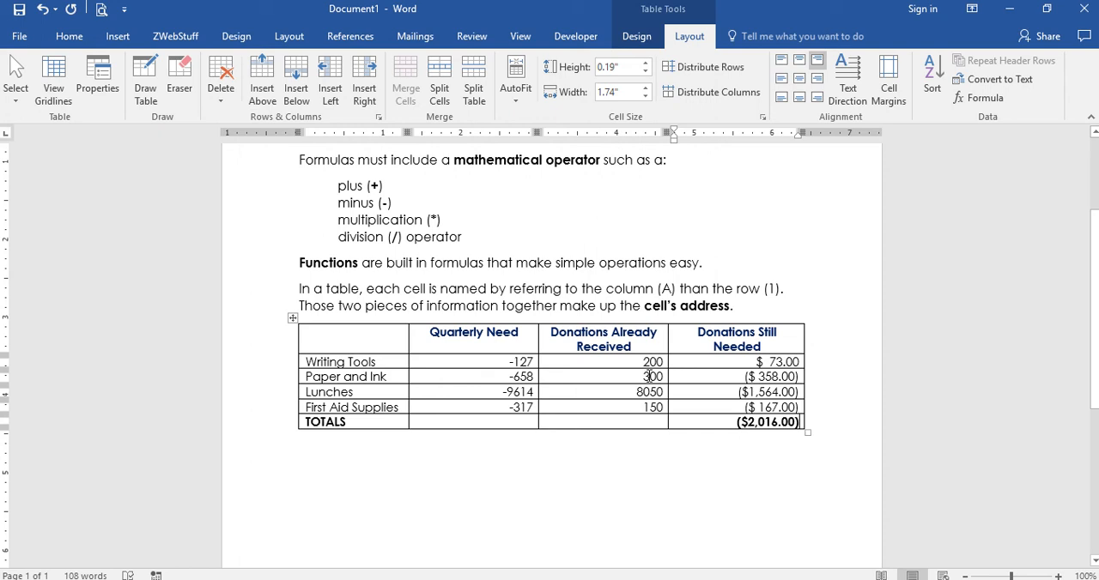
Change the Paper and Ink row's Donations Already Received value to 550
{"action": "left_click_drag", "start_coordinate": [650, 376], "coordinate": [643, 376]}
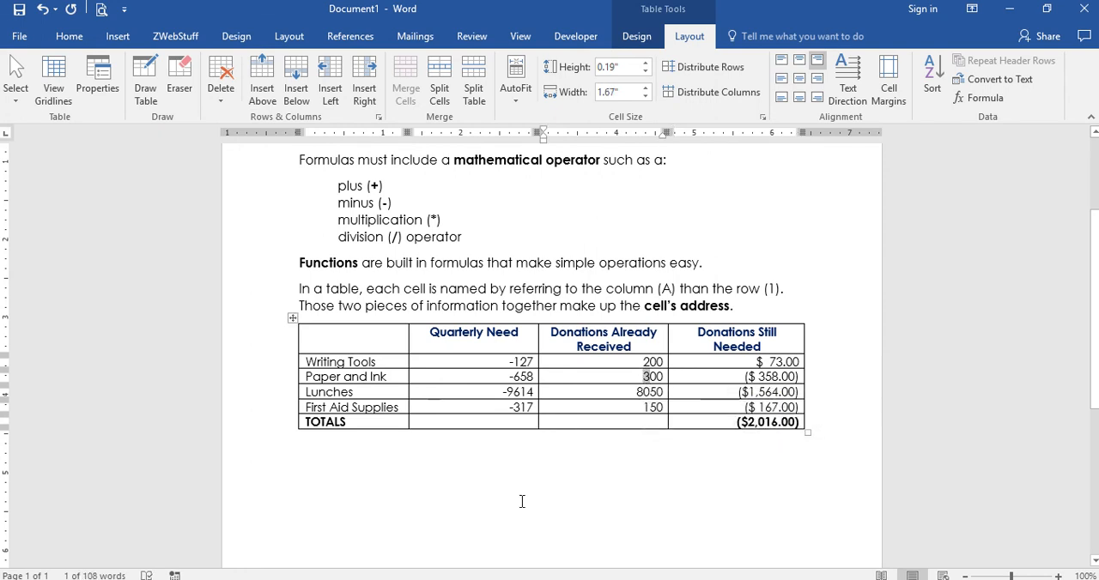
{"action": "type", "text": "5"}
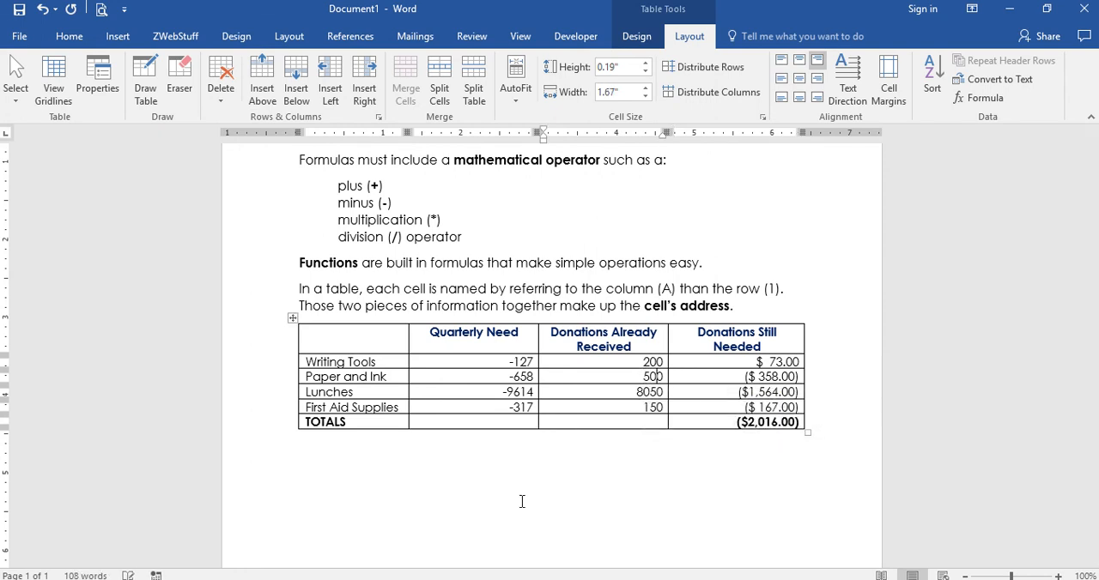
{"action": "key", "text": "Delete"}
{"action": "type", "text": "5"}
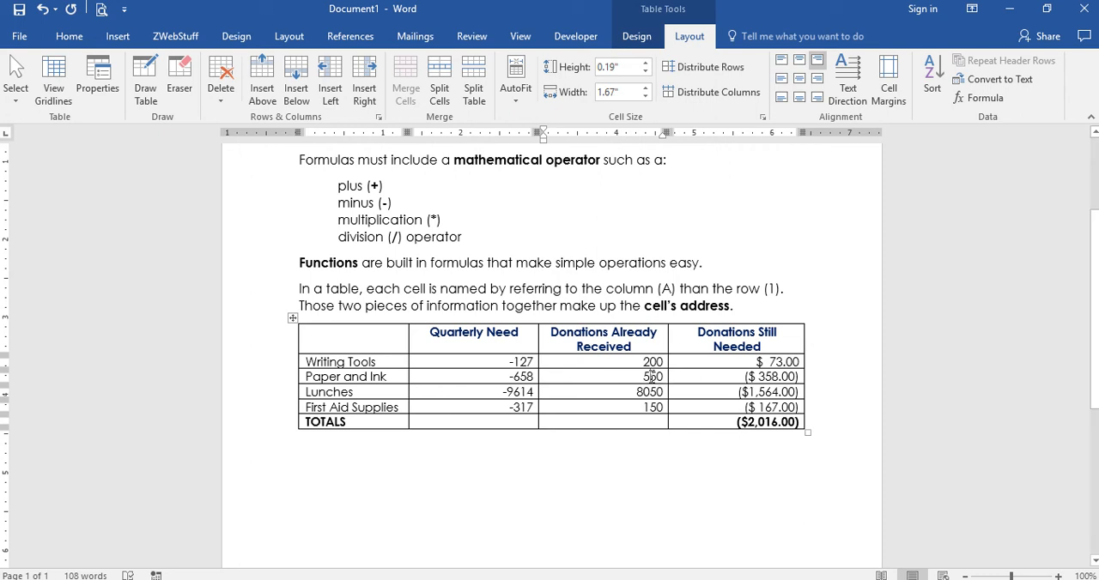
Update the formula fields in the Donations Still Needed column for the Paper and Ink row and the TOTALS row
{"action": "left_click", "coordinate": [767, 377]}
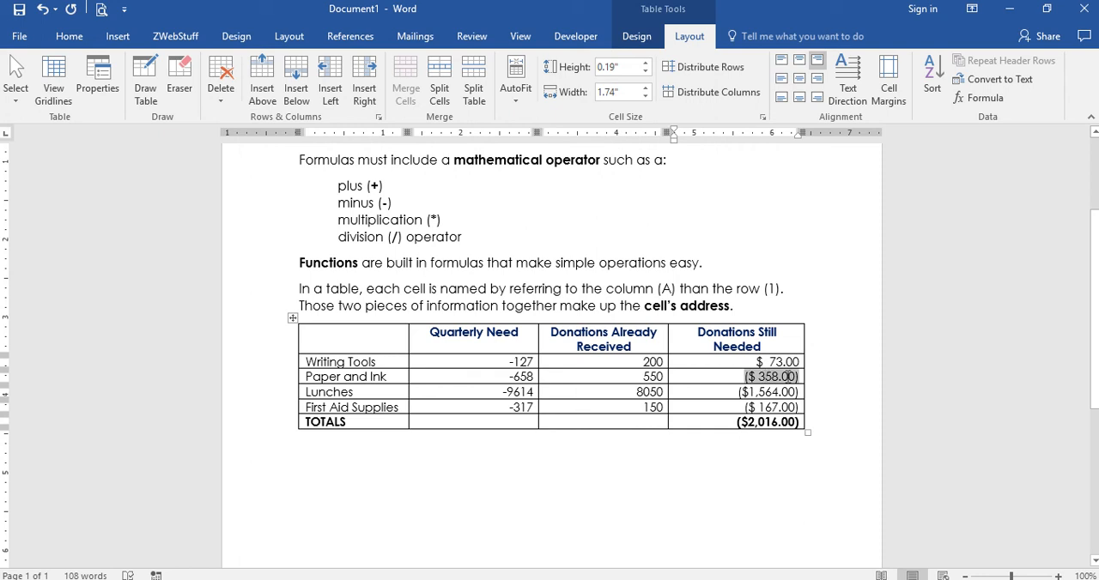
{"action": "right_click", "coordinate": [790, 376]}
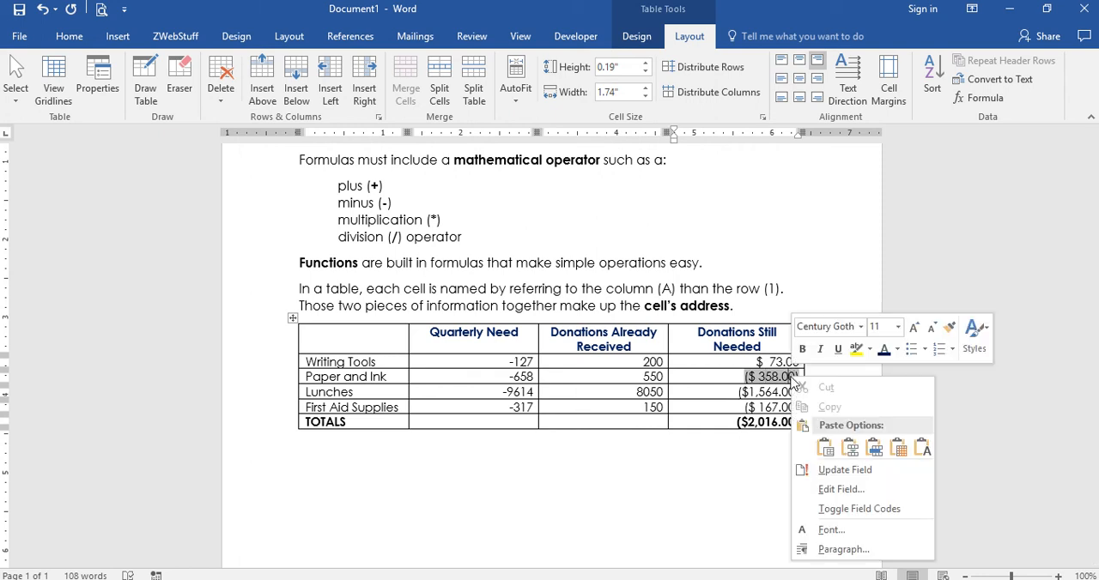
{"action": "left_click", "coordinate": [832, 473]}
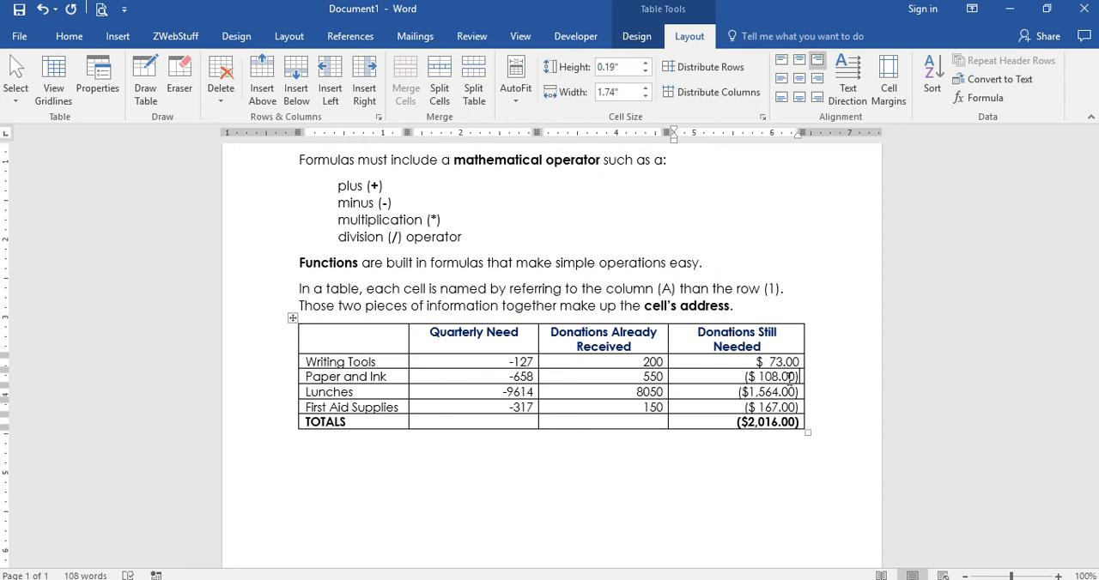
{"action": "left_click", "coordinate": [770, 423]}
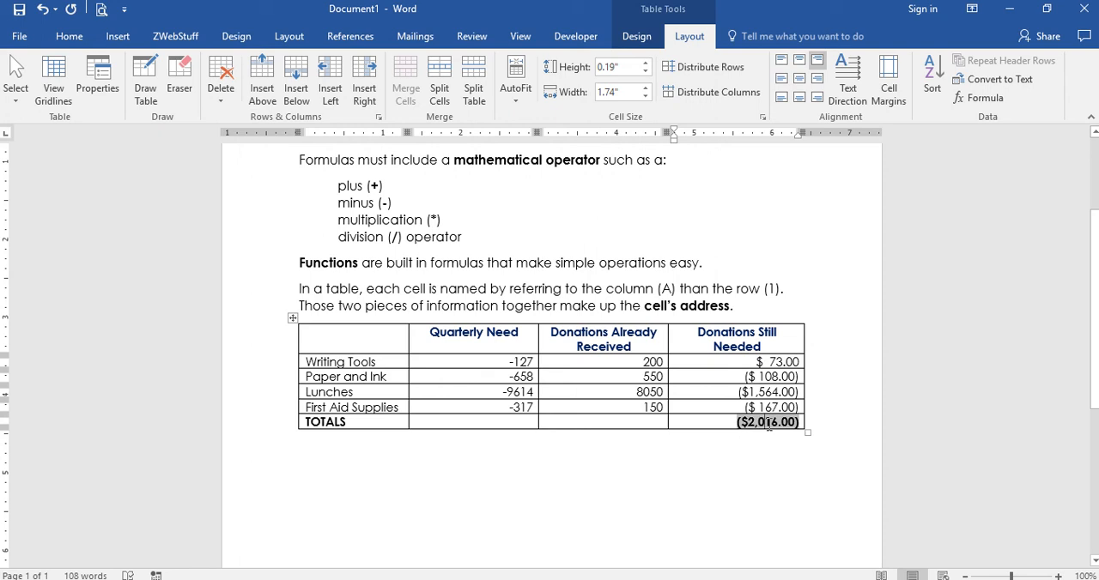
{"action": "right_click", "coordinate": [769, 422]}
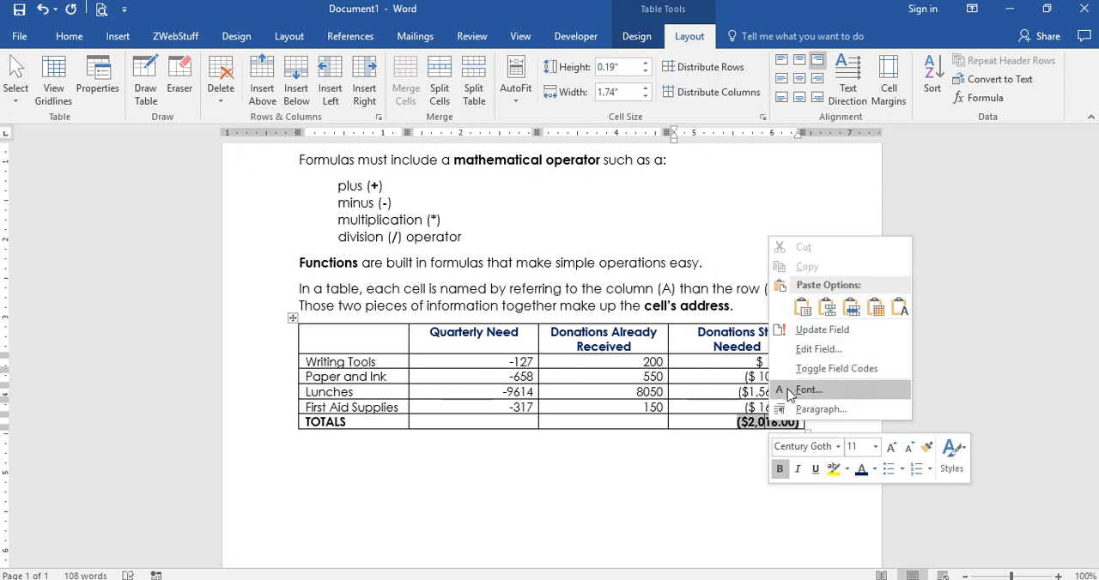
{"action": "left_click", "coordinate": [799, 403]}
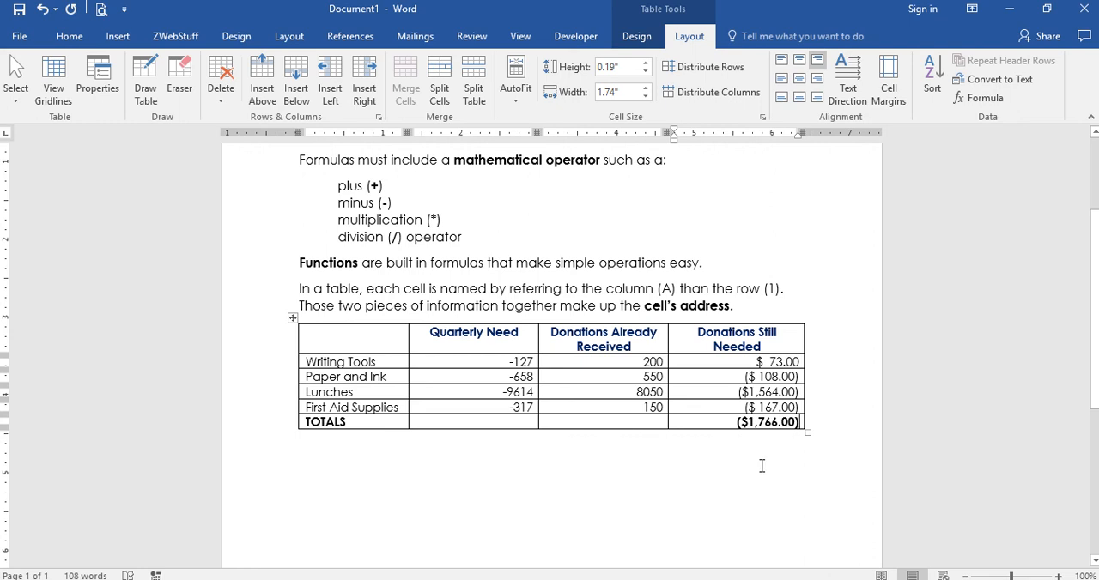
Add a new blank paragraph below the table
{"action": "left_click", "coordinate": [317, 466]}
{"action": "key", "text": "Return"}
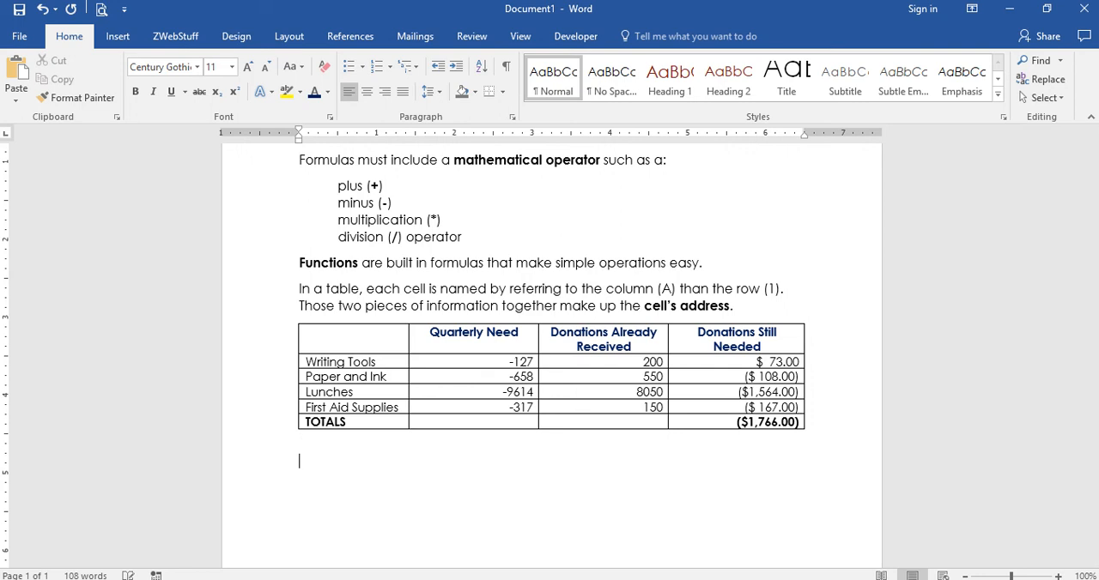